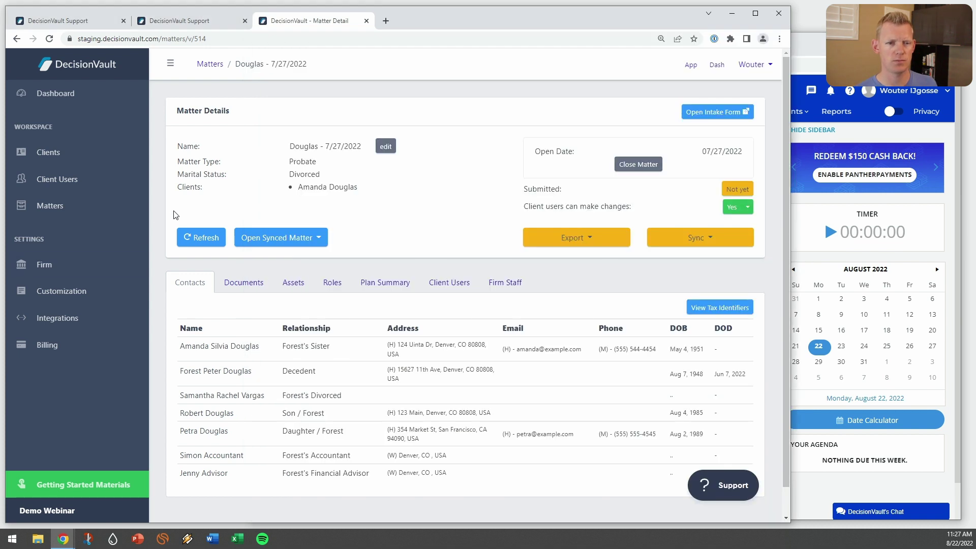
# - Open the matter's intake form to view it, and close it again
pyautogui.click(173, 212)
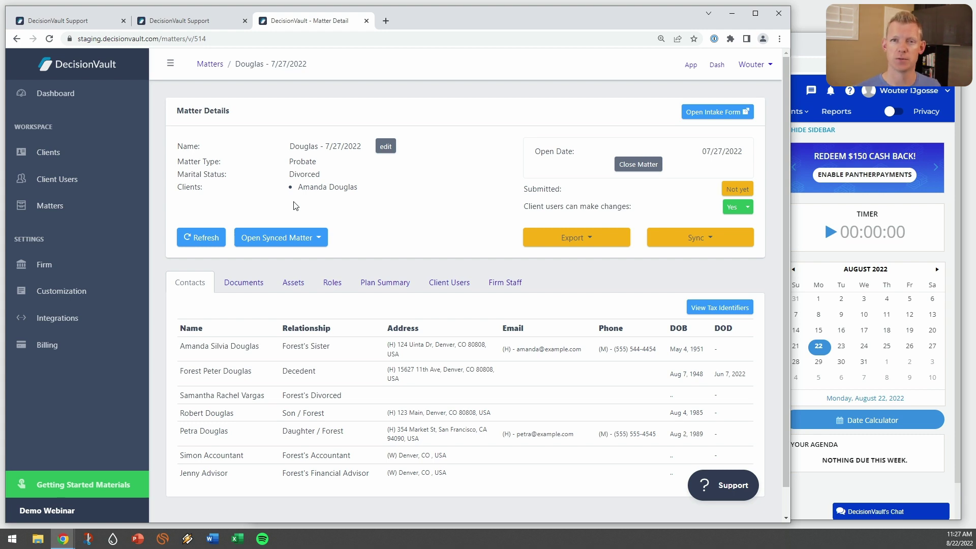
pyautogui.click(714, 112)
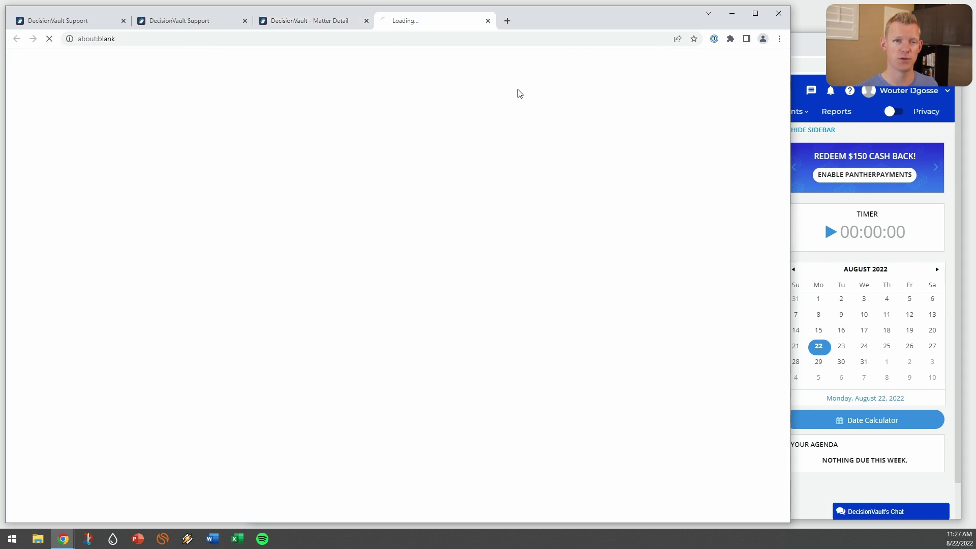
pyautogui.click(487, 22)
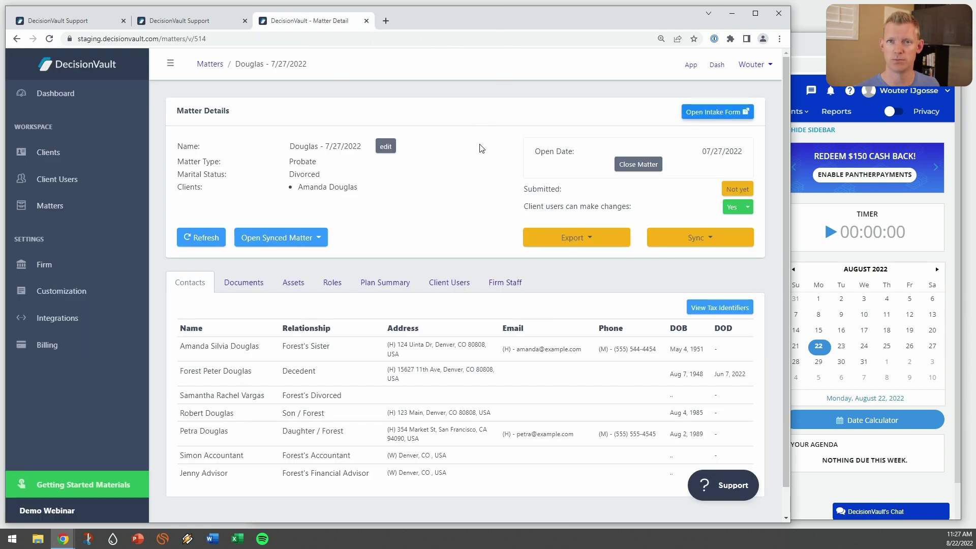
# - Look through the matter's documents, including those provided by the client, and the available export options
pyautogui.scroll(-1, 482, 152)
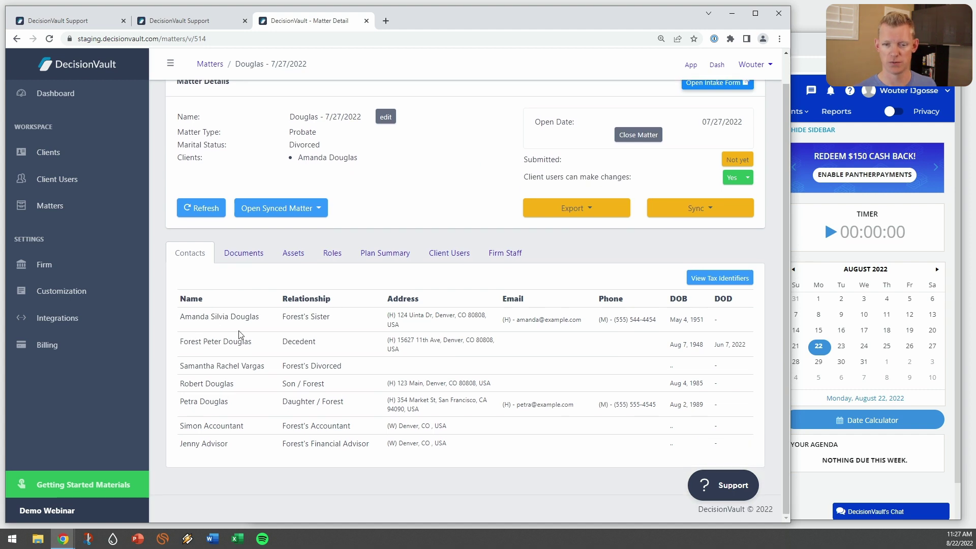
pyautogui.click(244, 252)
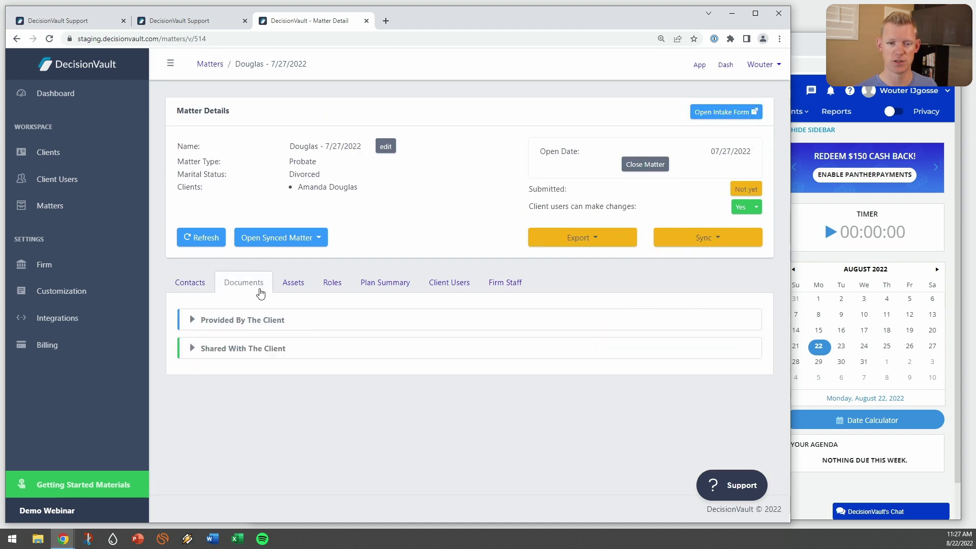
pyautogui.click(260, 321)
pyautogui.click(261, 321)
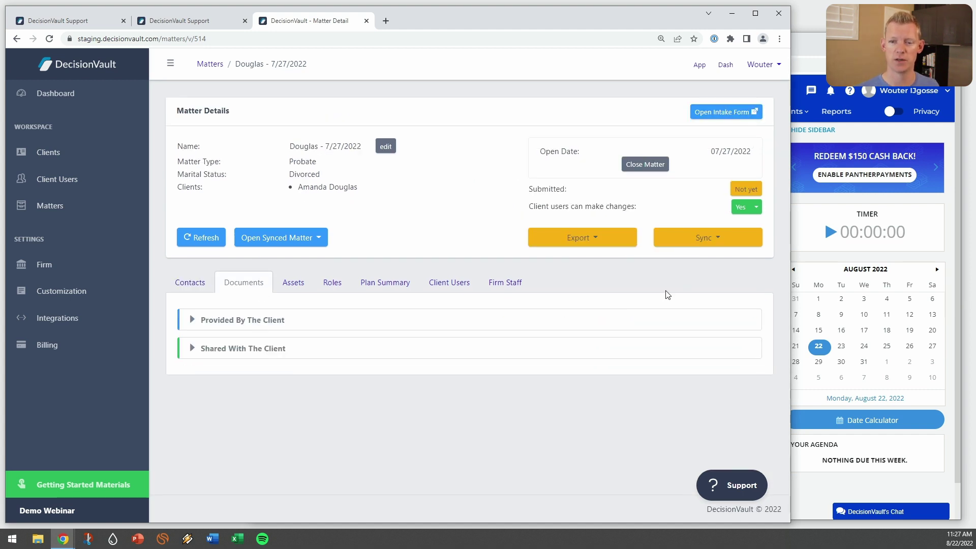
pyautogui.click(609, 243)
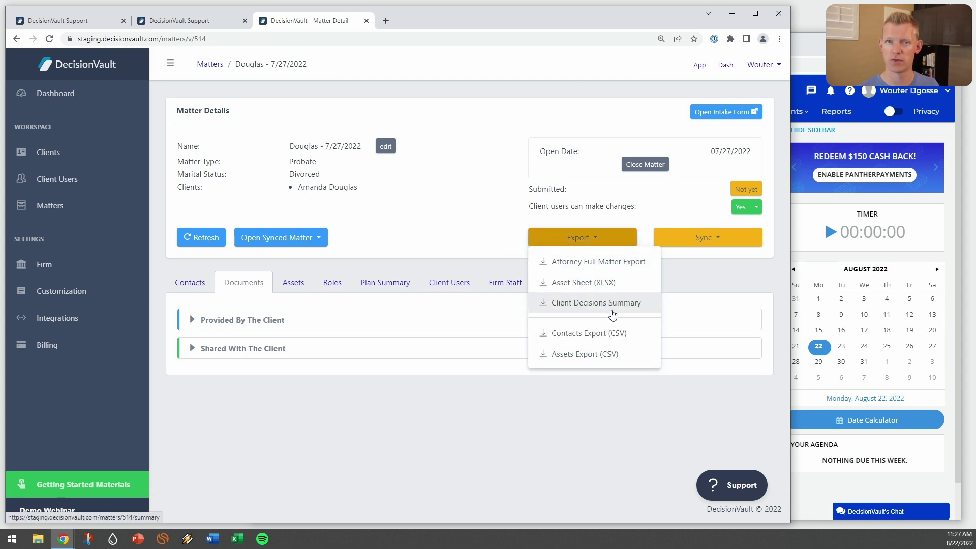
pyautogui.click(739, 304)
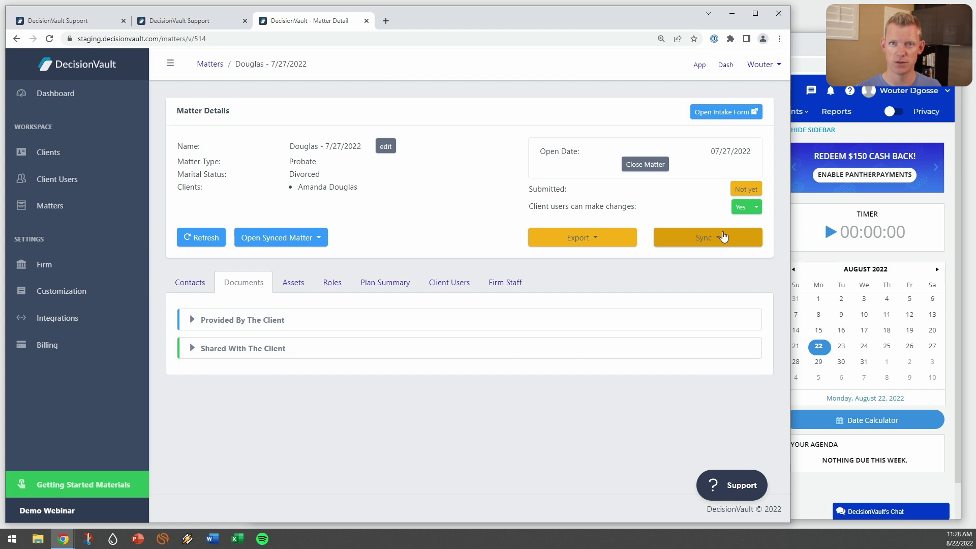
# - Start syncing the matter with PracticePanther and choose to link it to an existing PracticePanther matter
pyautogui.click(723, 237)
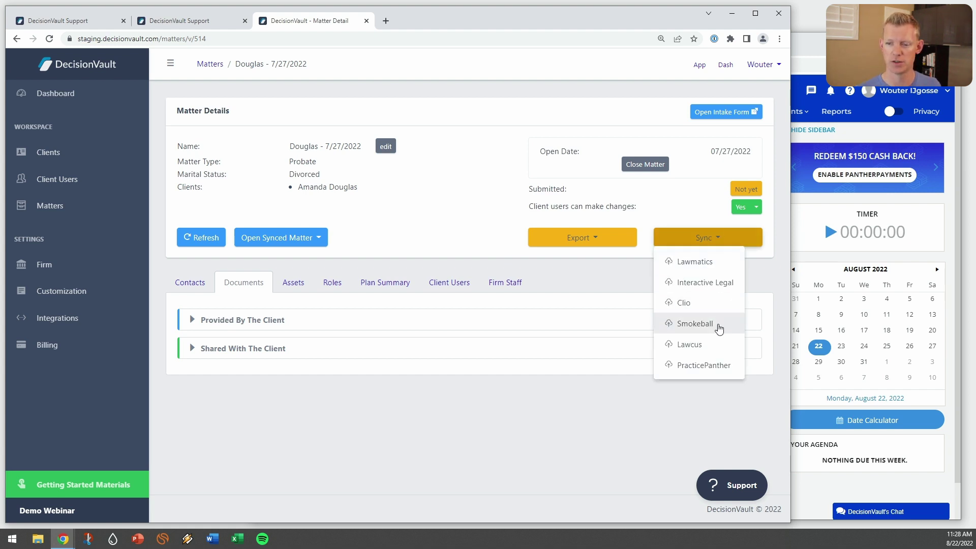
pyautogui.click(712, 366)
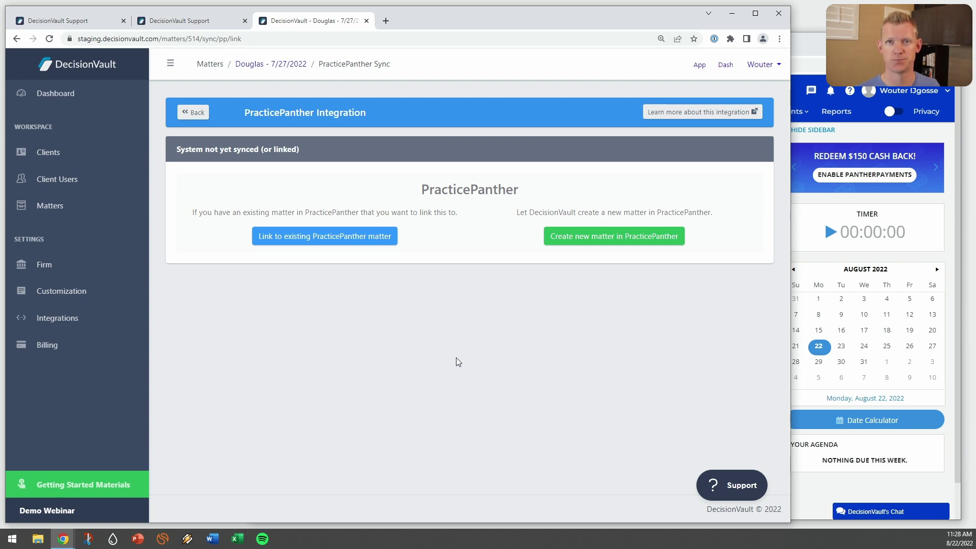
pyautogui.click(337, 237)
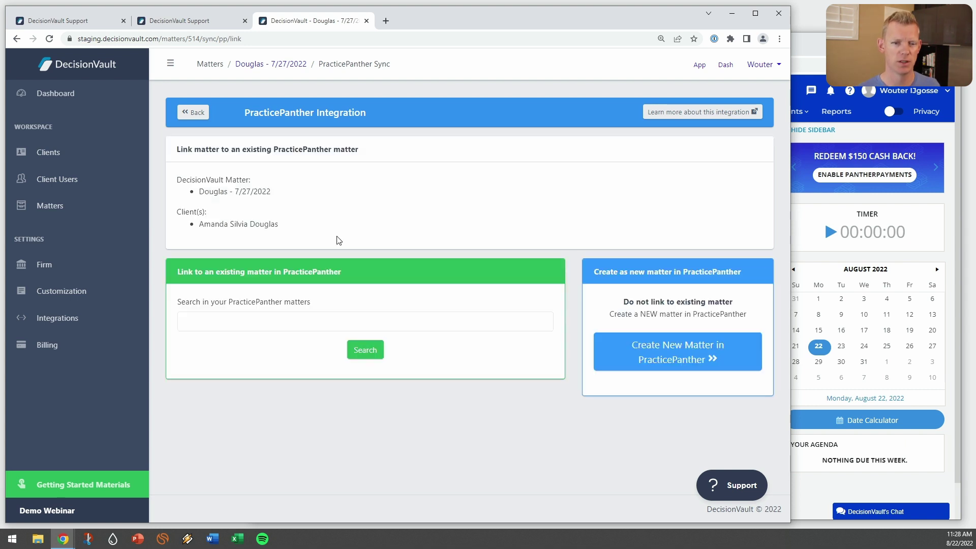
# - Find the probate matter by the first four letters of the client's surname, select it for linking, and disable renaming the DV matter to match PracticePanther
pyautogui.click(352, 321)
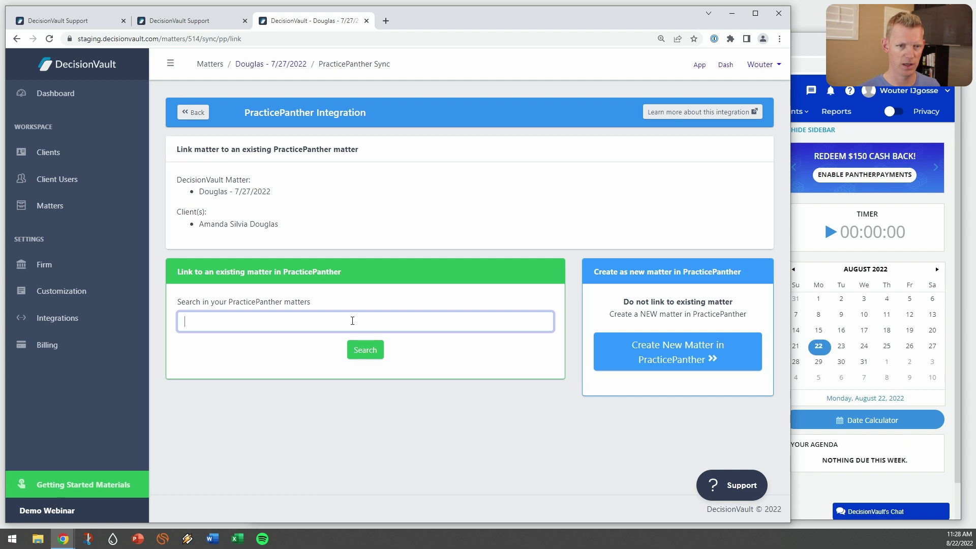
pyautogui.write('doug')
pyautogui.press('Return')
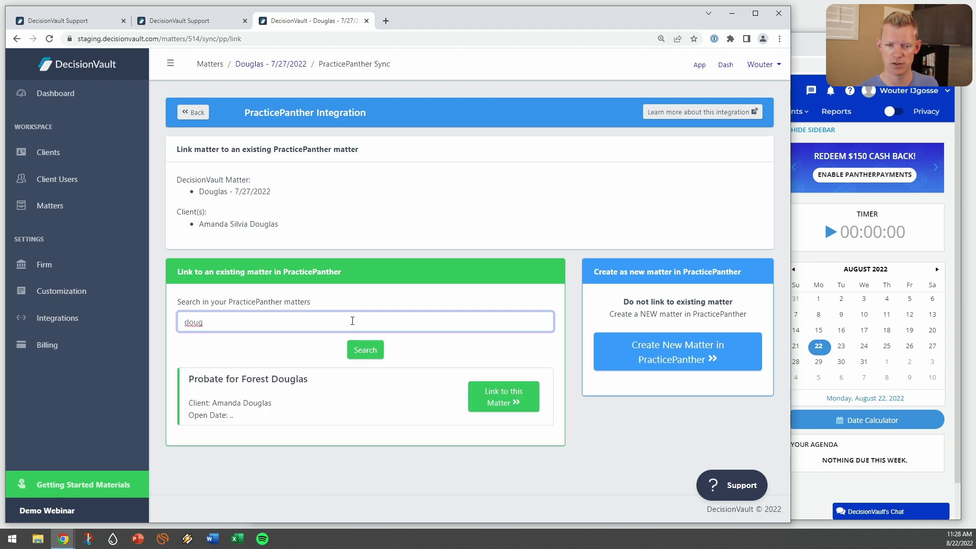
pyautogui.click(486, 401)
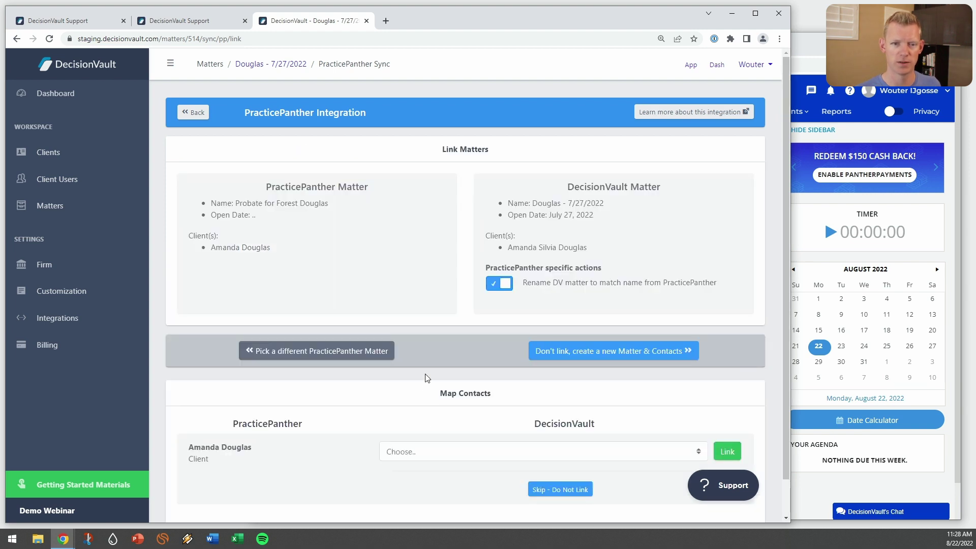
pyautogui.click(493, 283)
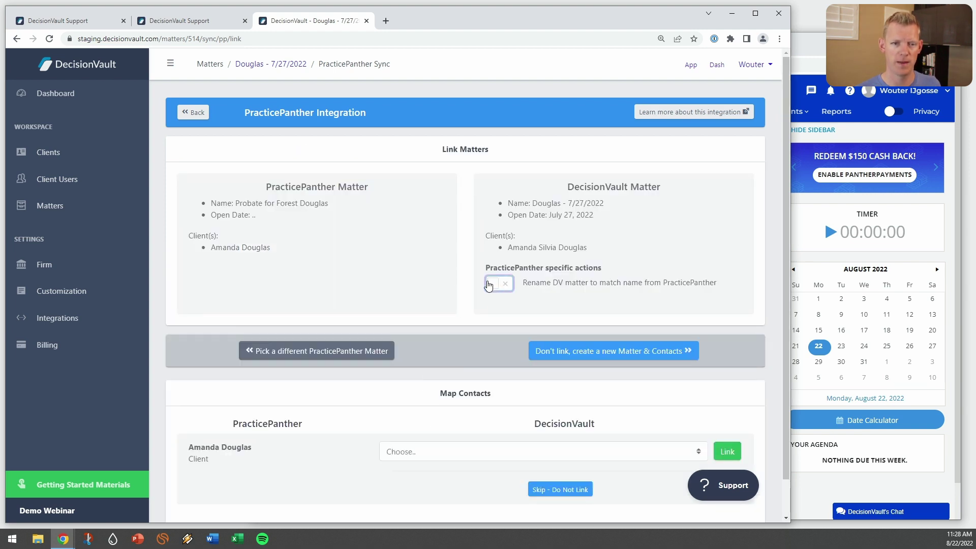
# - Map the PracticePanther client to the matching DecisionVault contact and link the matter and contacts
pyautogui.scroll(-1, 446, 278)
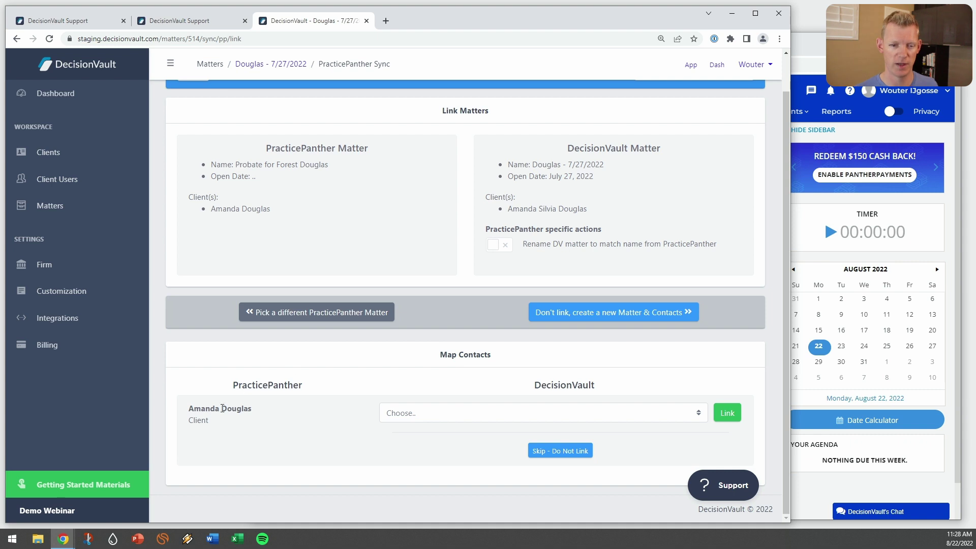
pyautogui.click(457, 413)
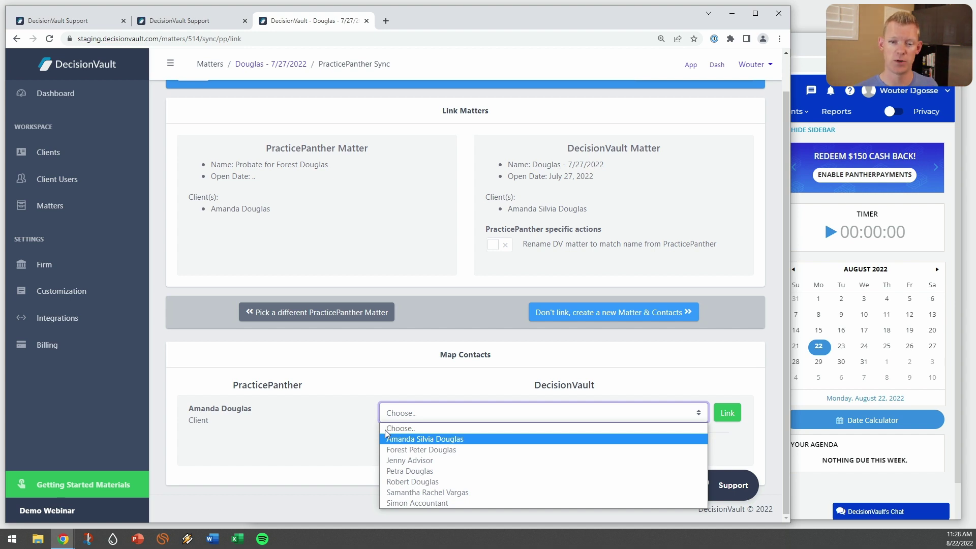
pyautogui.click(472, 439)
pyautogui.click(727, 413)
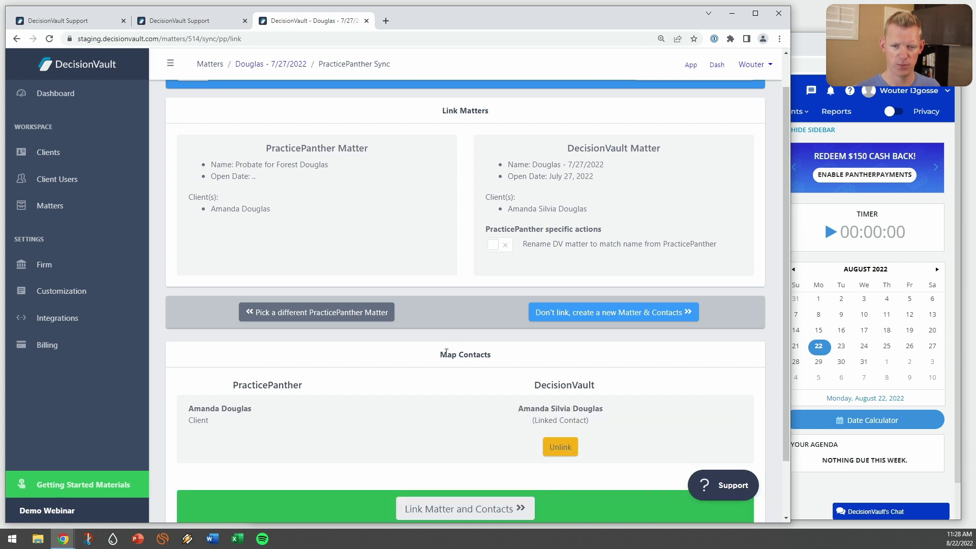
pyautogui.scroll(-2, 420, 397)
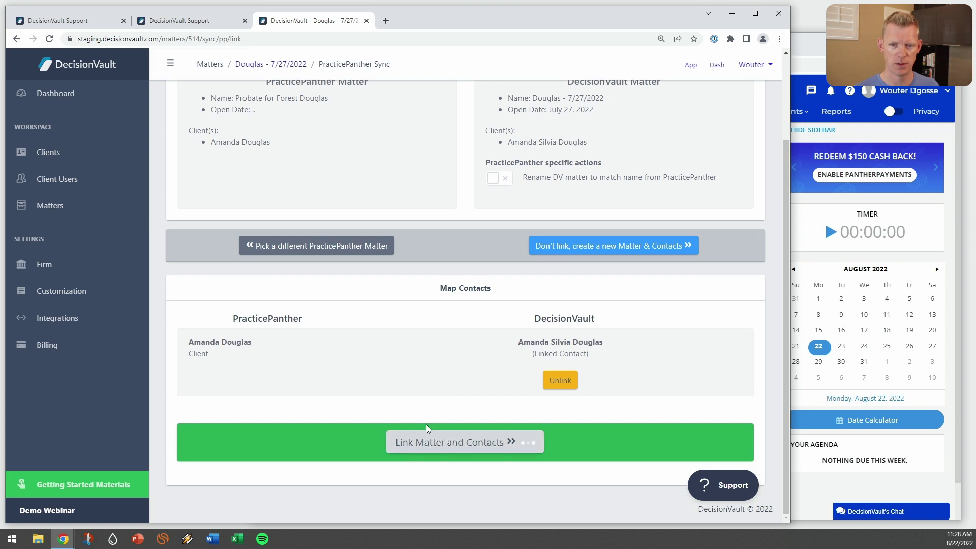
pyautogui.click(427, 437)
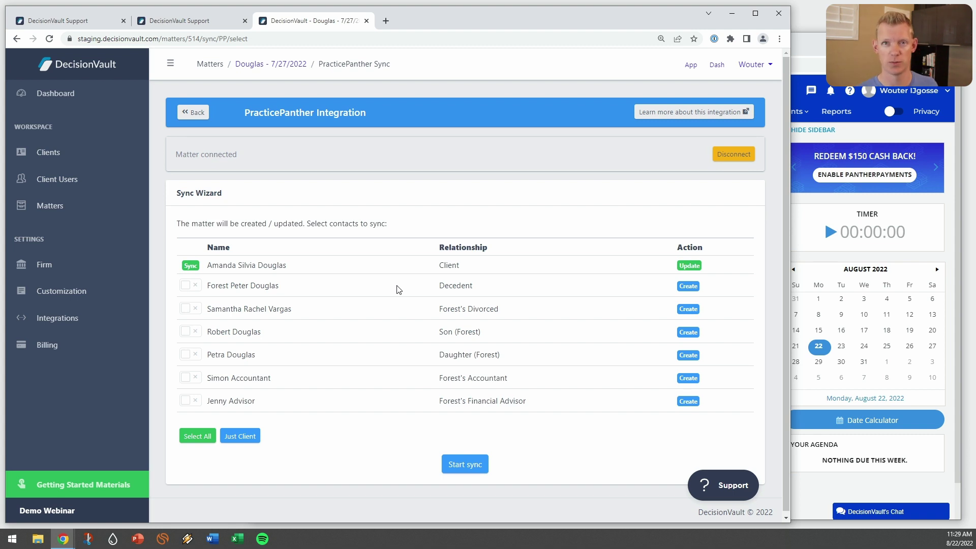
# - Include the decedent, the divorced spouse and the daughter in the contacts to sync, and run the sync
pyautogui.click(192, 286)
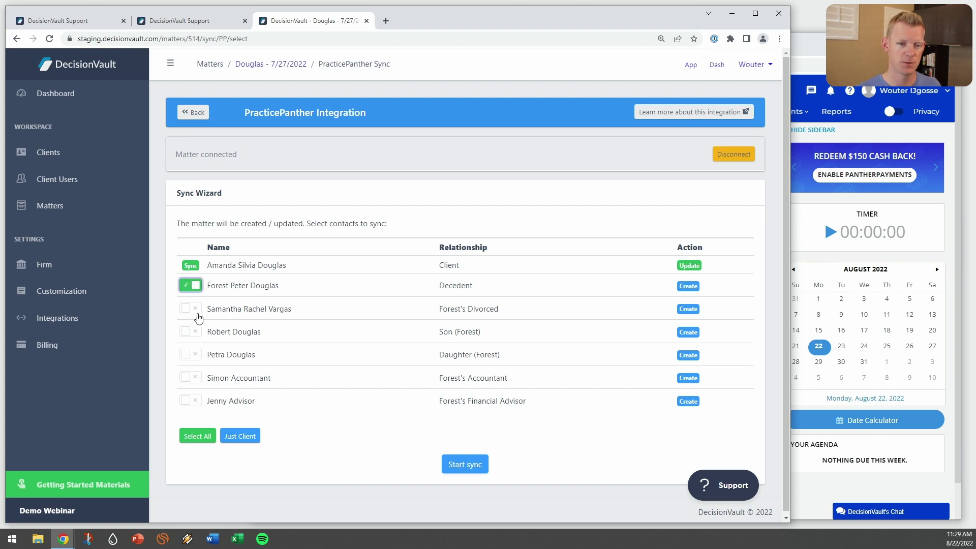
pyautogui.click(195, 311)
pyautogui.click(192, 354)
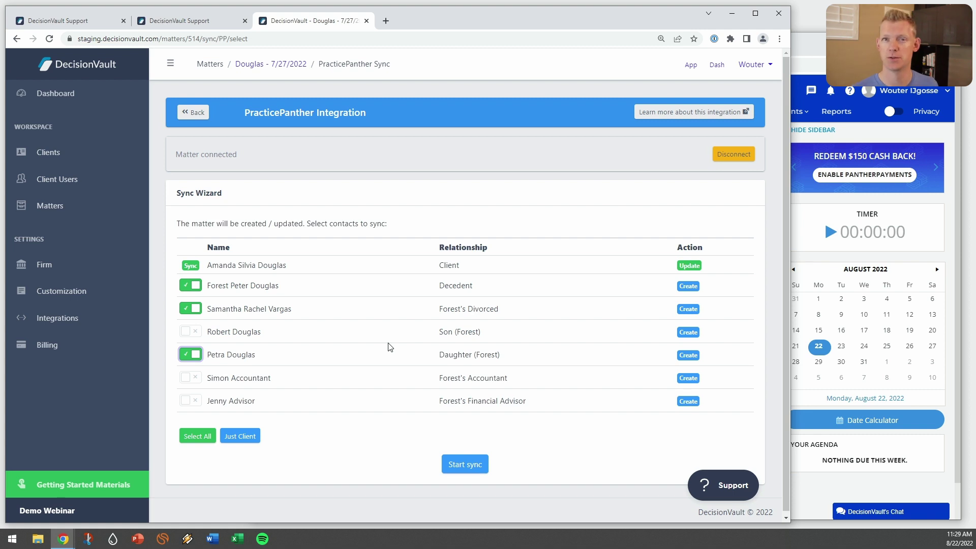
pyautogui.click(469, 464)
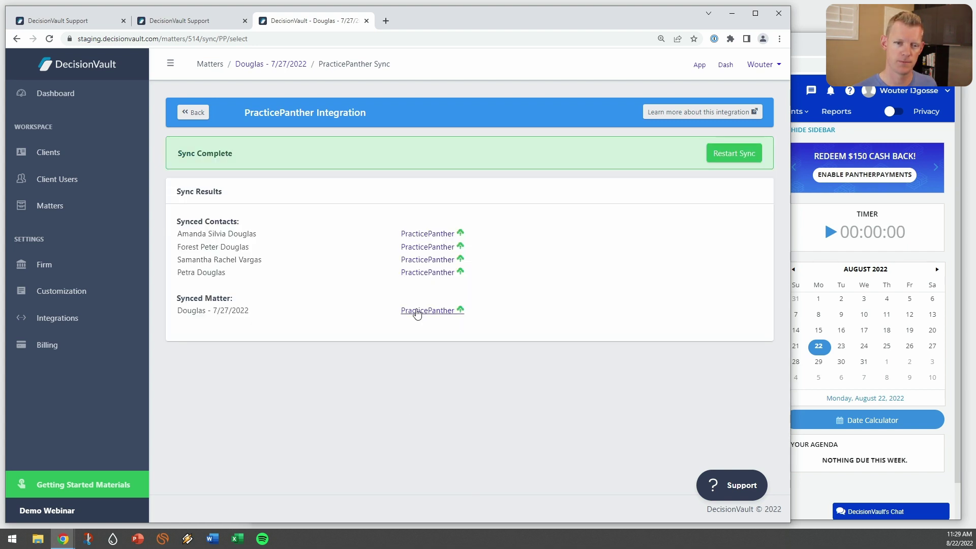
# - Open the synced matter in PracticePanther, check the client's contact record, and return to the matter
pyautogui.click(429, 311)
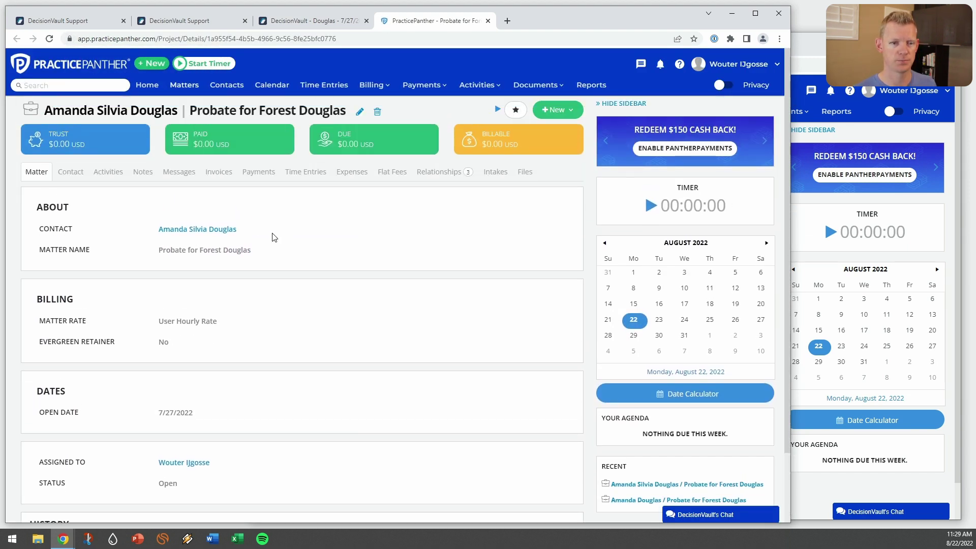
pyautogui.click(218, 231)
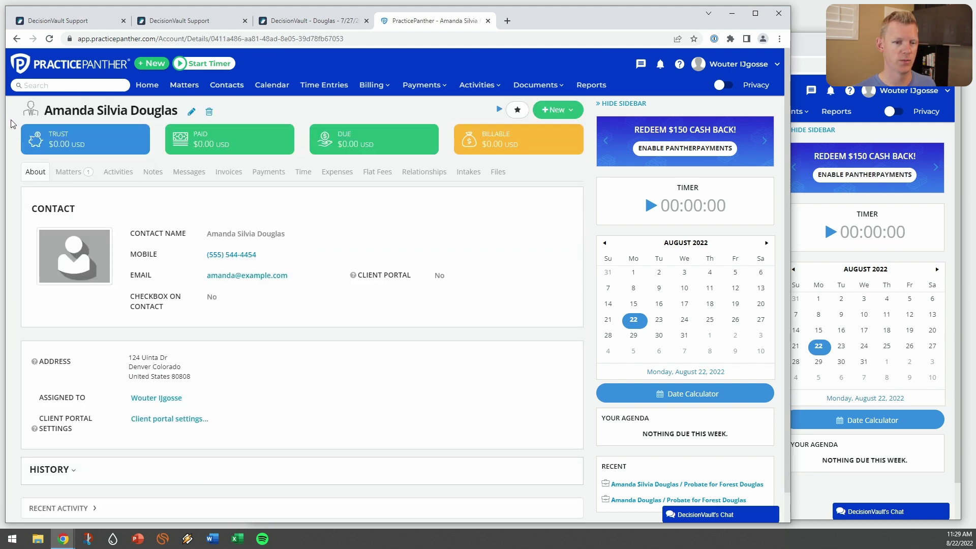
pyautogui.click(17, 39)
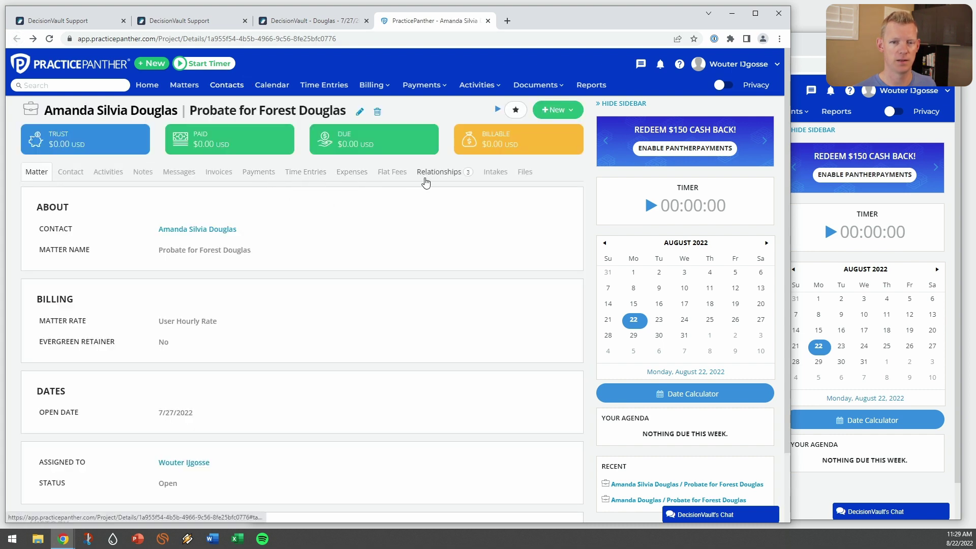
# - View the matter's relationships and open the decedent's contact record
pyautogui.click(429, 174)
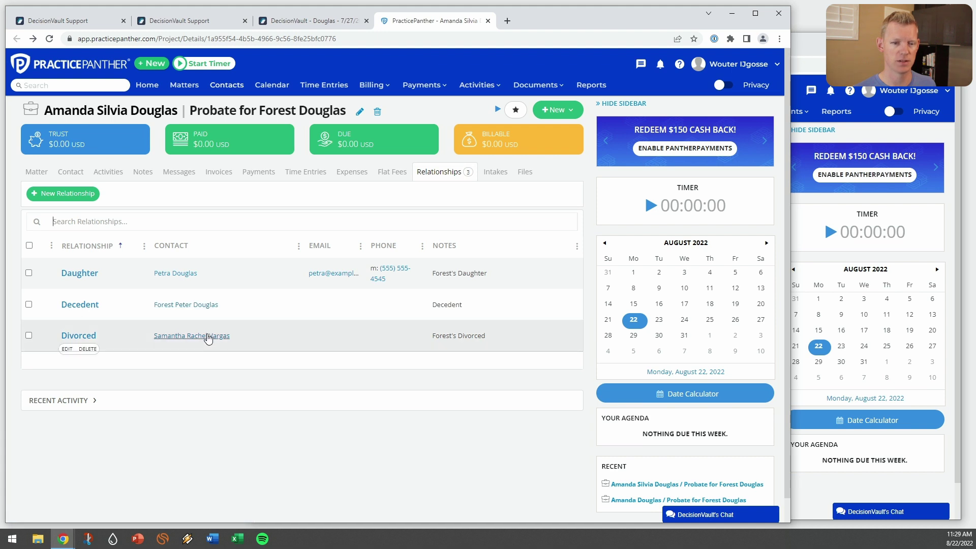
pyautogui.click(189, 305)
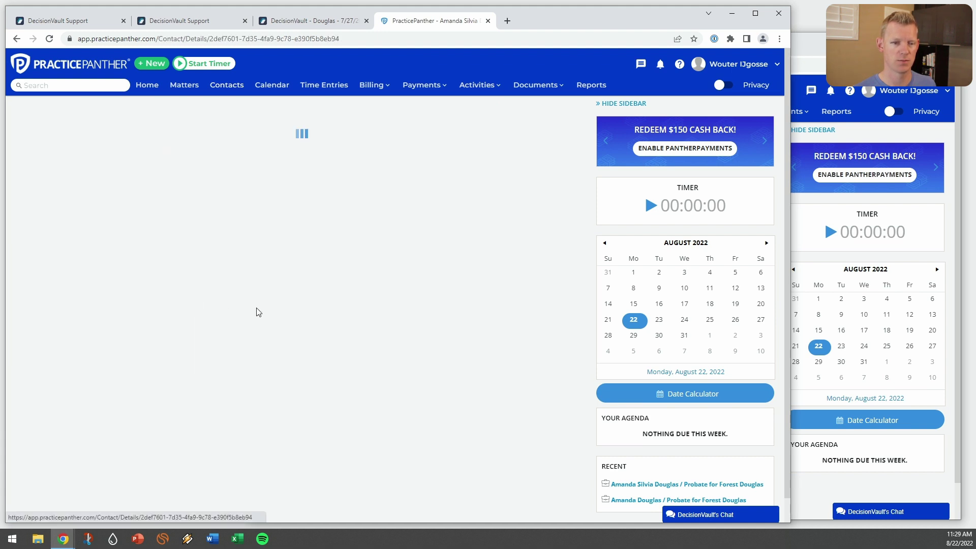